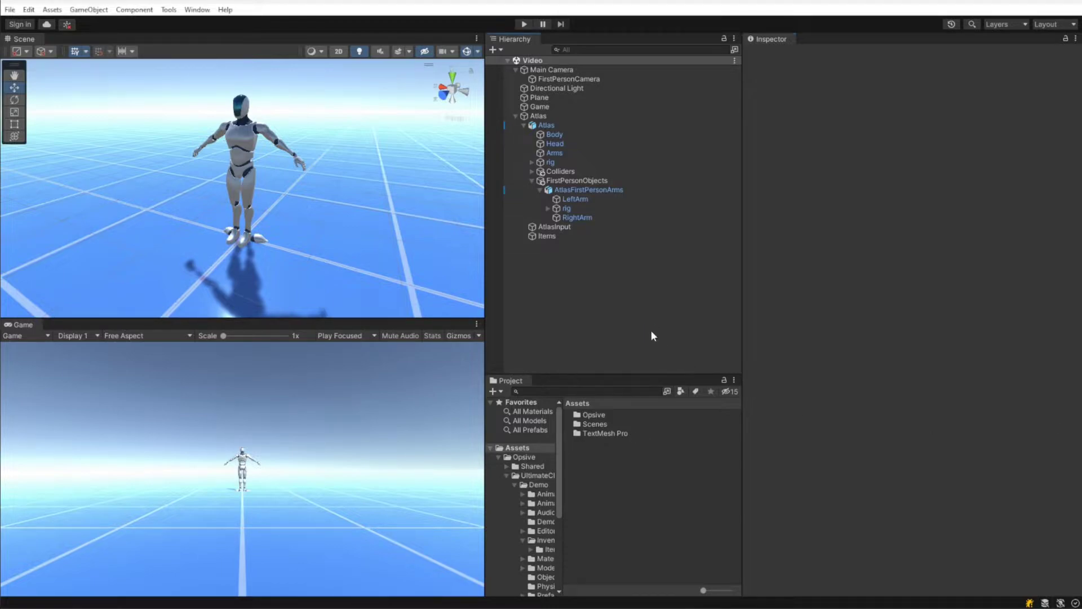
Step: Open the Item Type Manager from Tools > Opsive > Ultimate Character Controller
click(168, 16)
mouse_move(176, 24)
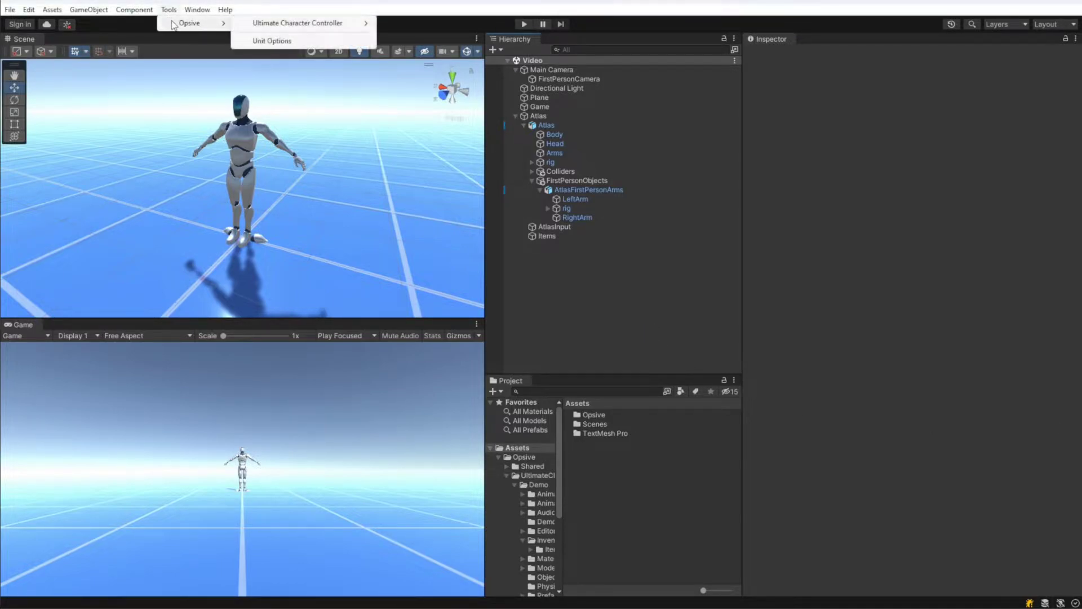
mouse_move(343, 27)
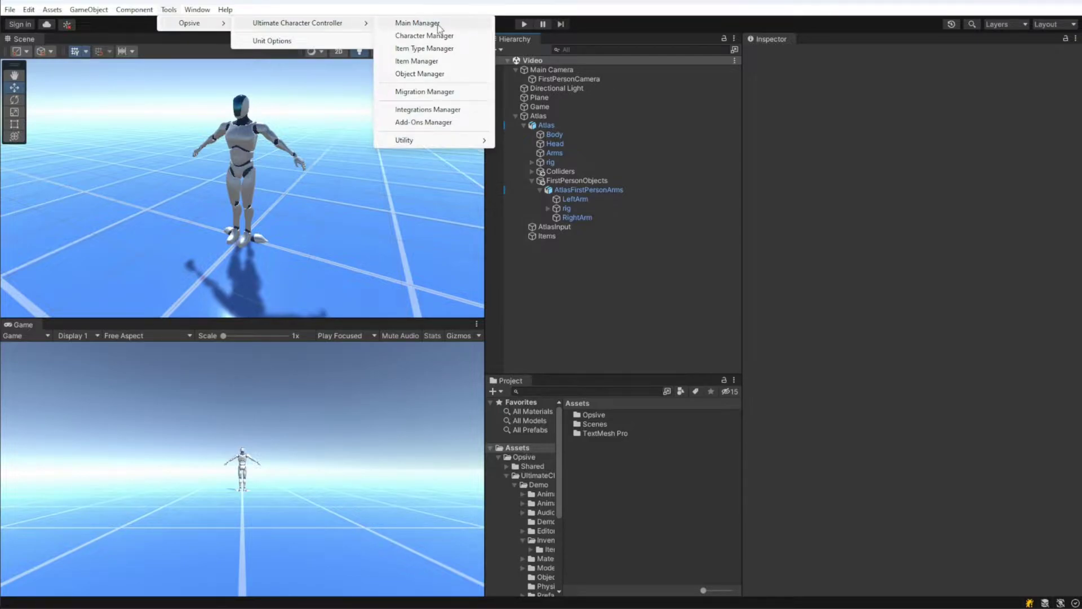
click(451, 51)
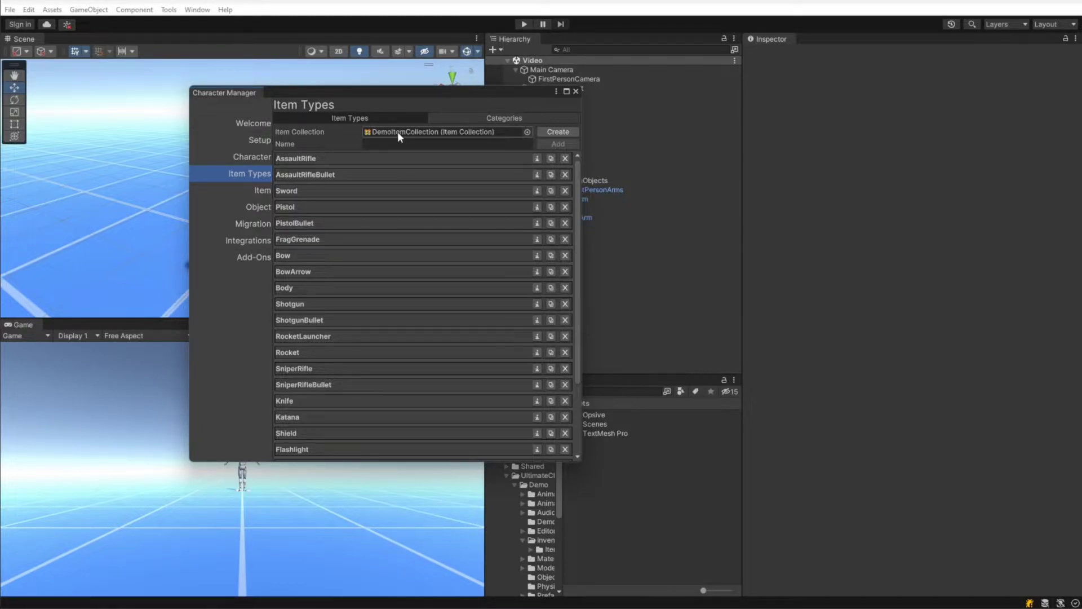
Step: Look over the DemoItemCollection's categories, then browse its item types such as AssaultRifle and Sword
click(487, 115)
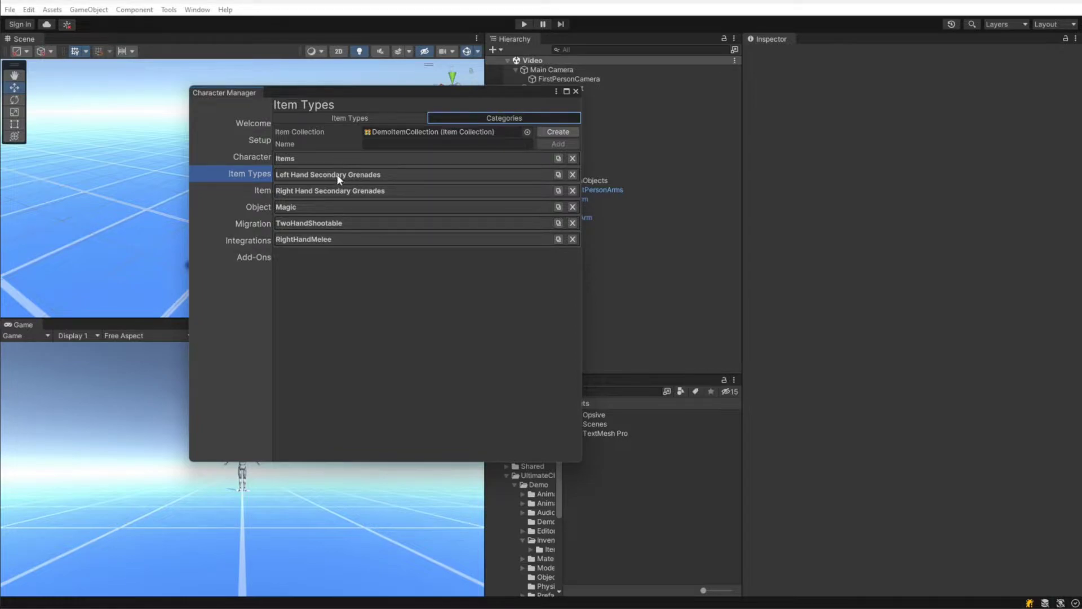
click(339, 116)
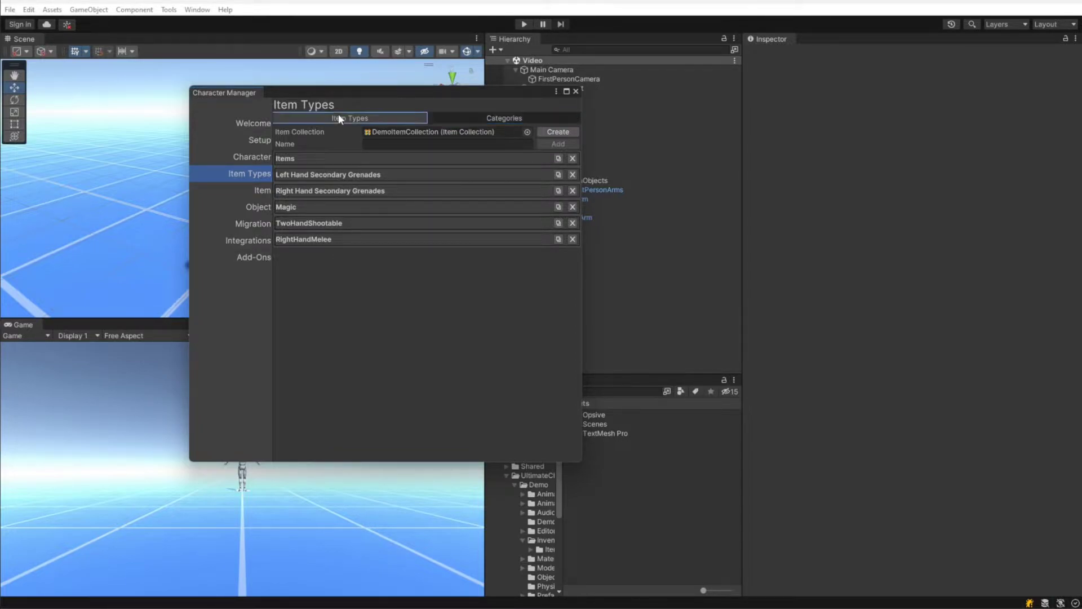
scroll(368, 248, down, 3)
scroll(371, 255, up, 2)
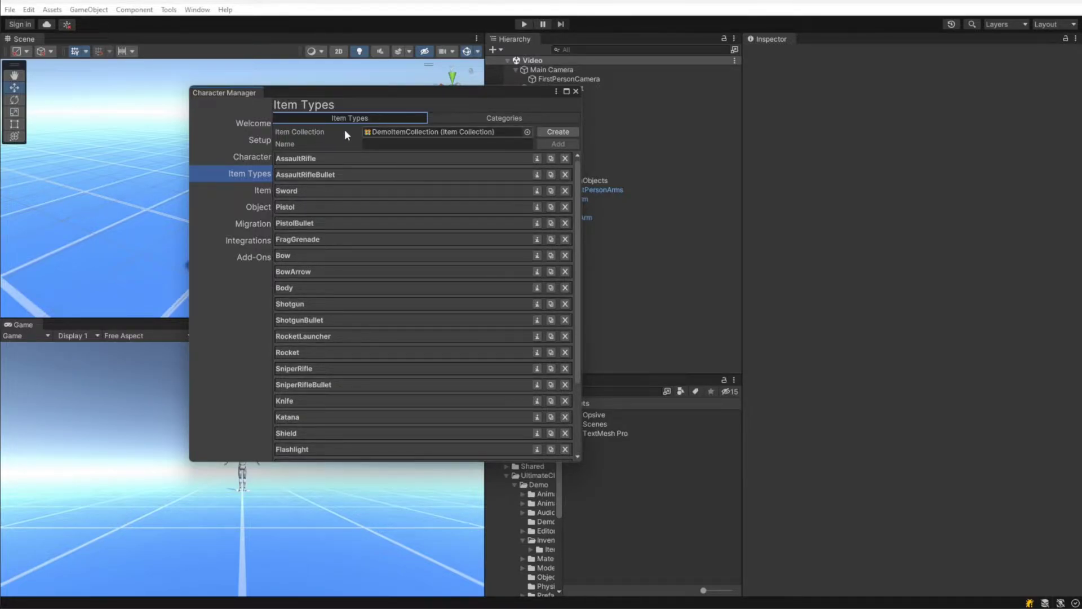
Step: Create a new item collection asset and save it in Assets as MyItemCollection
click(545, 132)
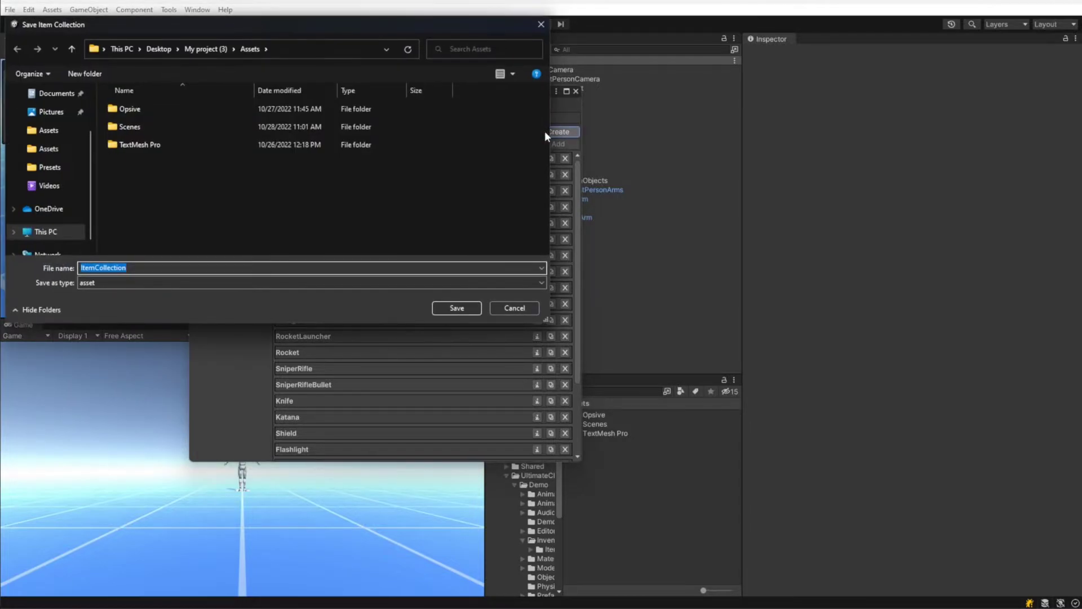
key(Home)
text(Demo)
key(Return)
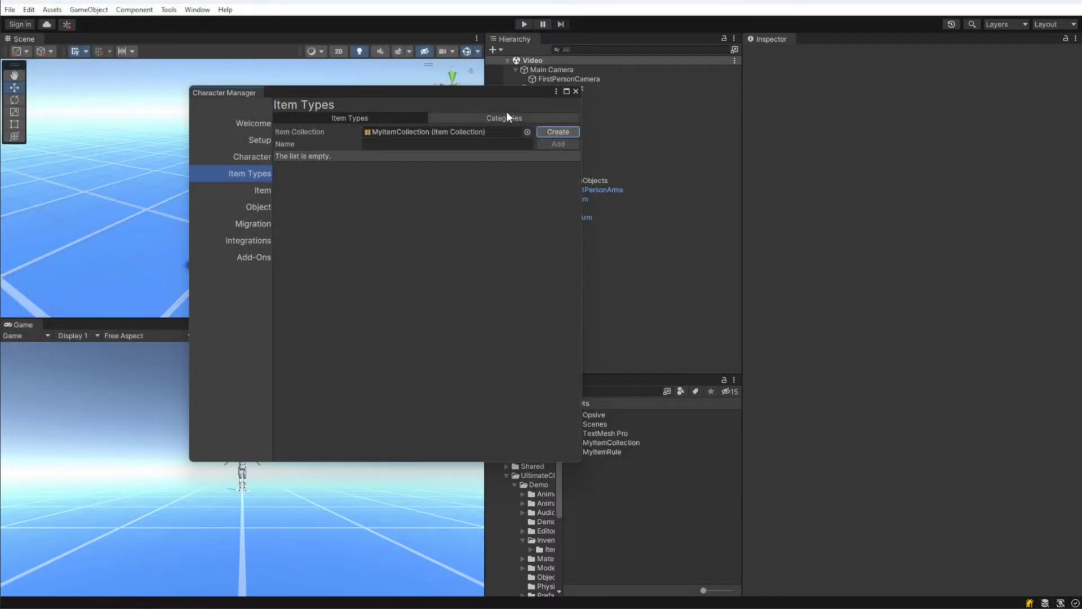
Step: Move the manager window aside and check the new collection's empty Categories and Item Types
drag(483, 90, 414, 103)
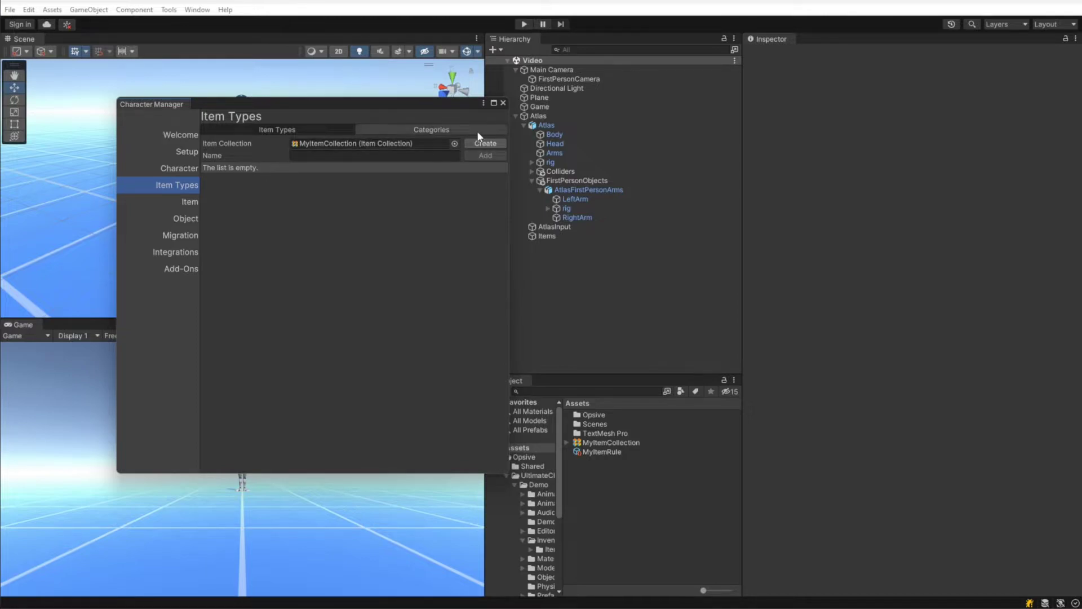
click(453, 129)
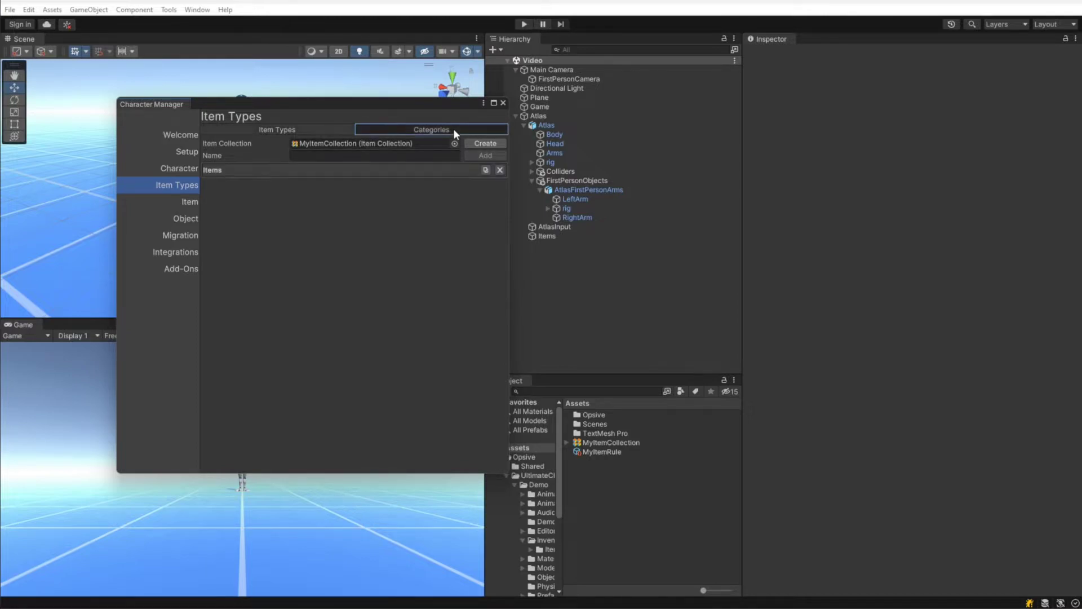
click(275, 133)
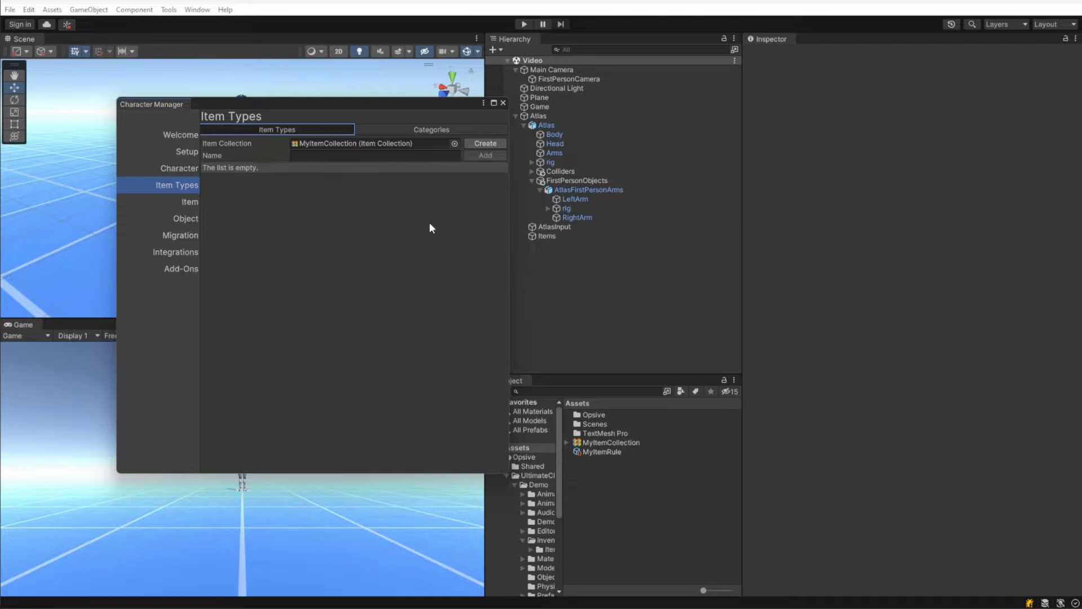
Step: Select Atlas, set its Item Set Manager collection to MyItemCollection and its item set rule to MyItemRule
click(557, 116)
scroll(824, 310, down, 15)
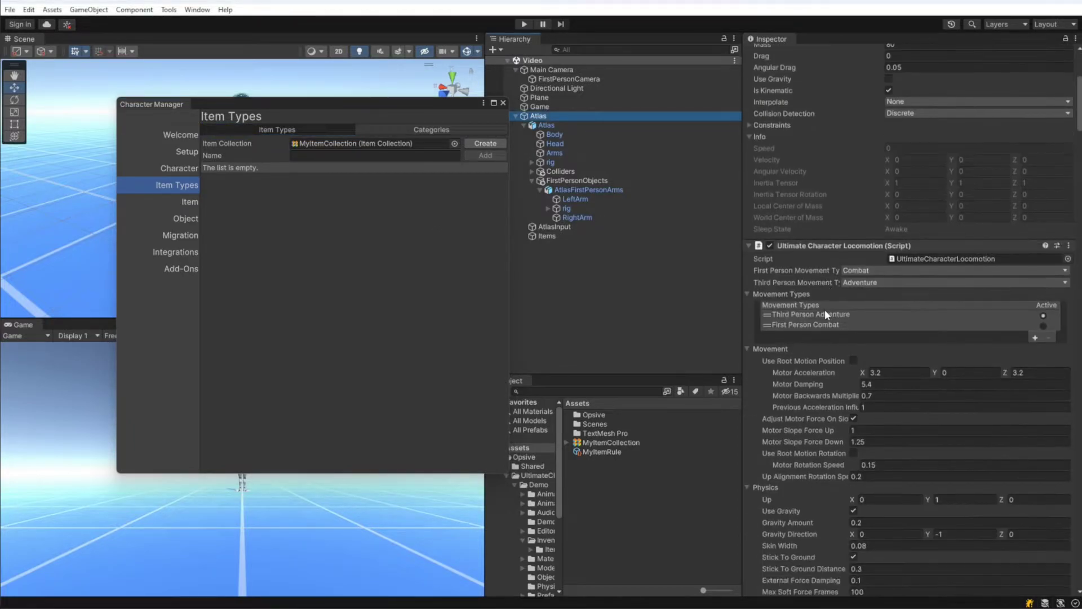
scroll(824, 310, down, 20)
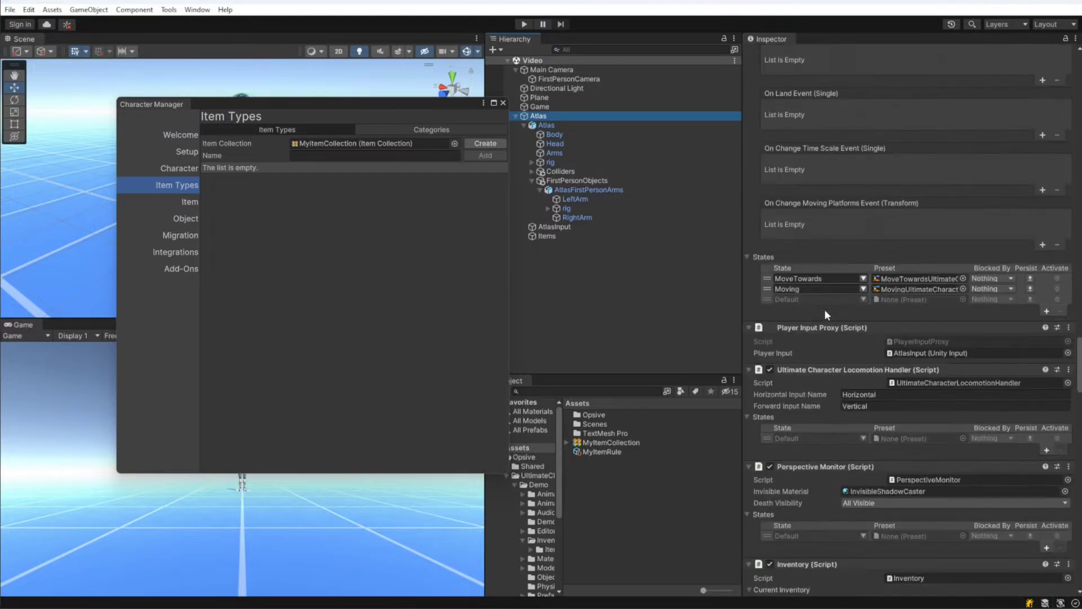
scroll(825, 310, up, 5)
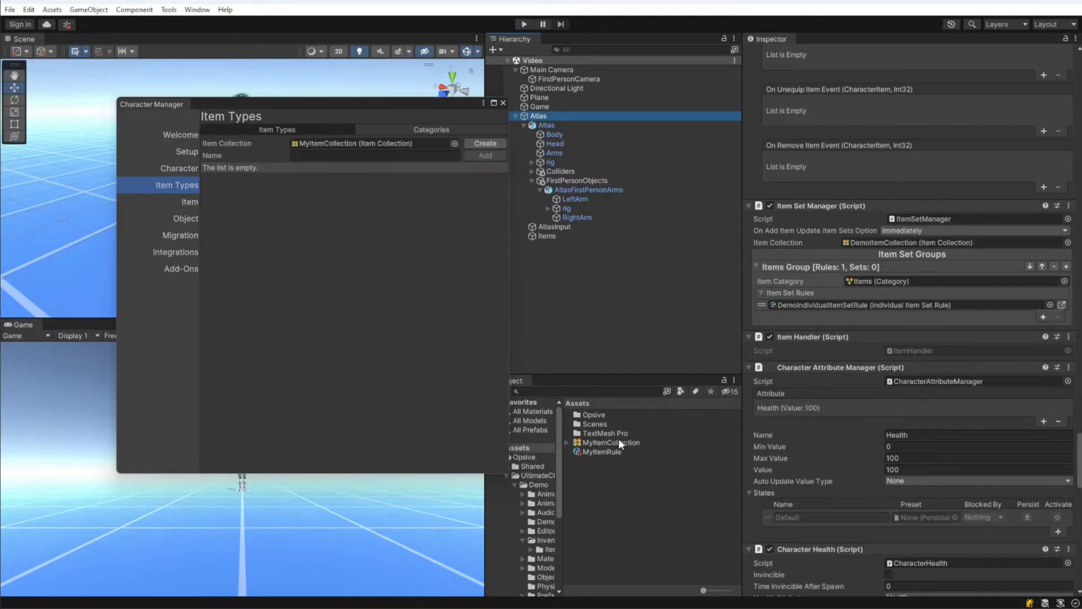
drag(617, 439, 886, 246)
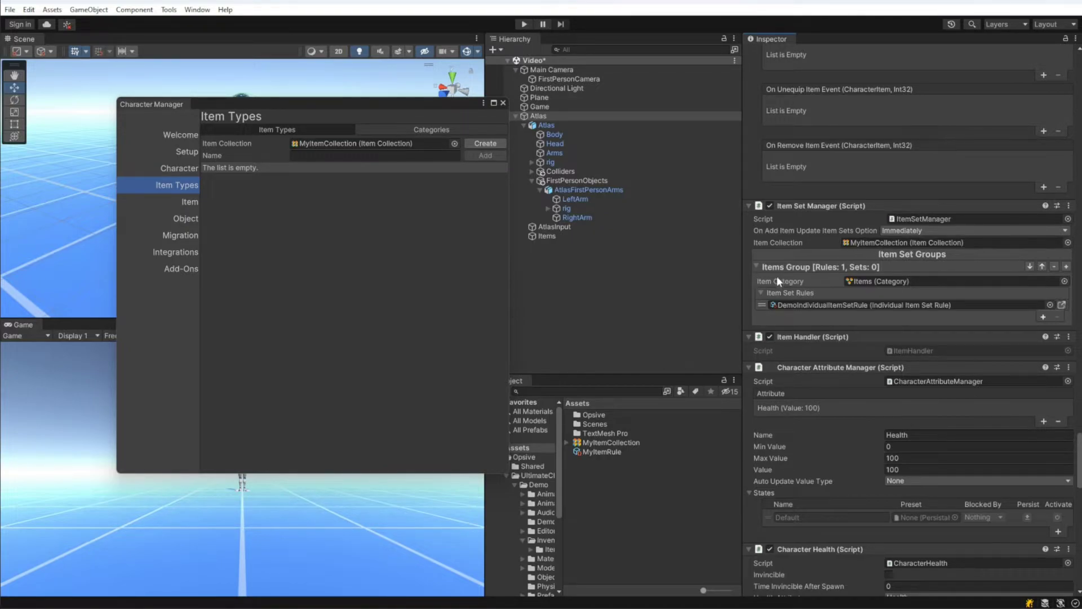
click(865, 282)
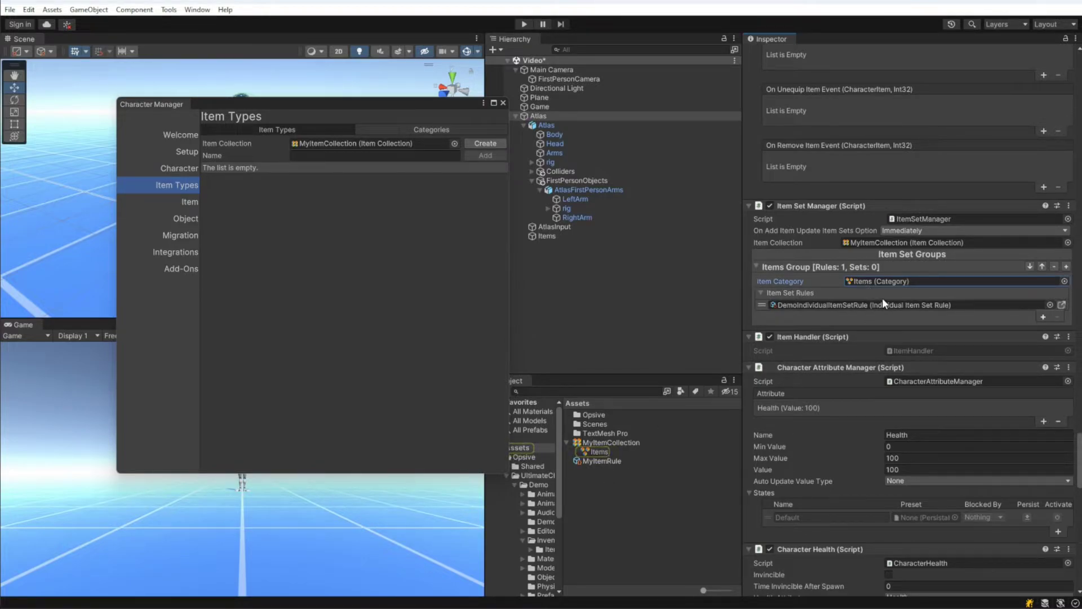
drag(604, 459, 887, 303)
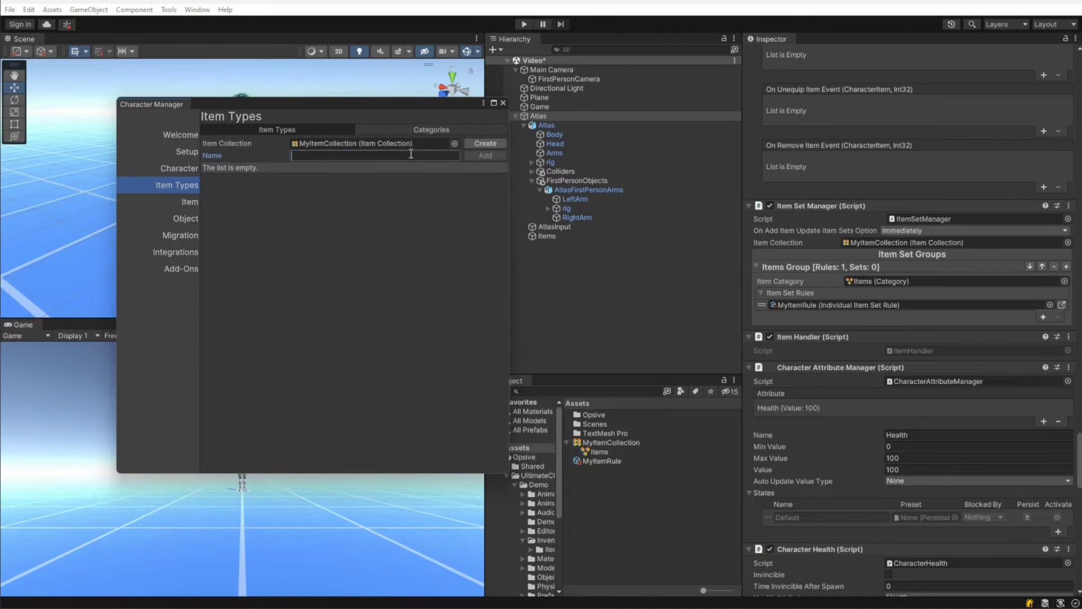
Step: Add a MyAssaultRifle item type to the collection, keeping its category on Everything
text(M)
key(BackSpace)
text(MyAssaultRifle)
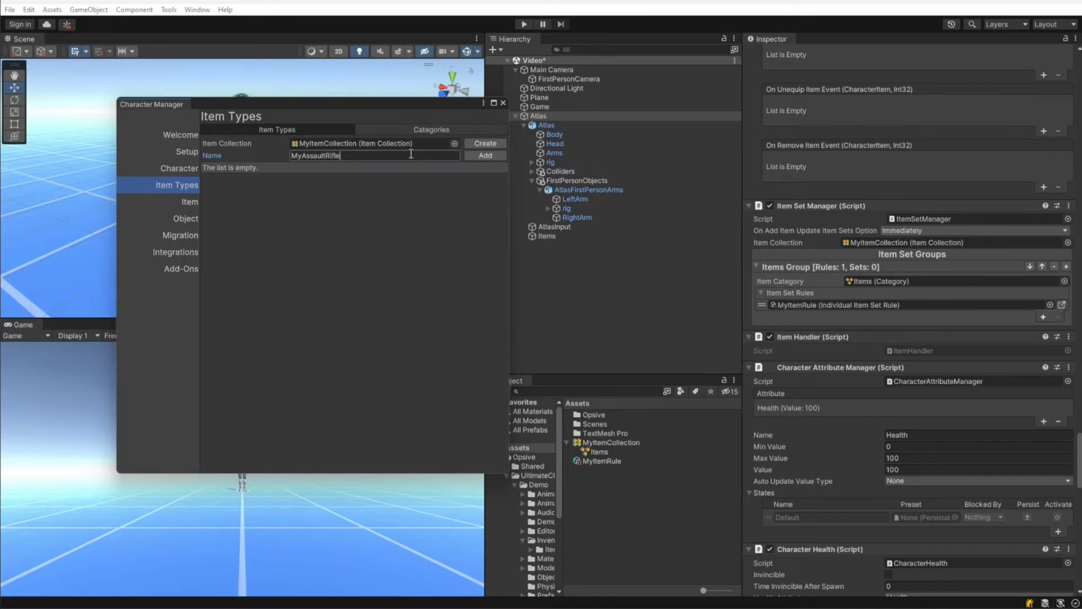
click(484, 155)
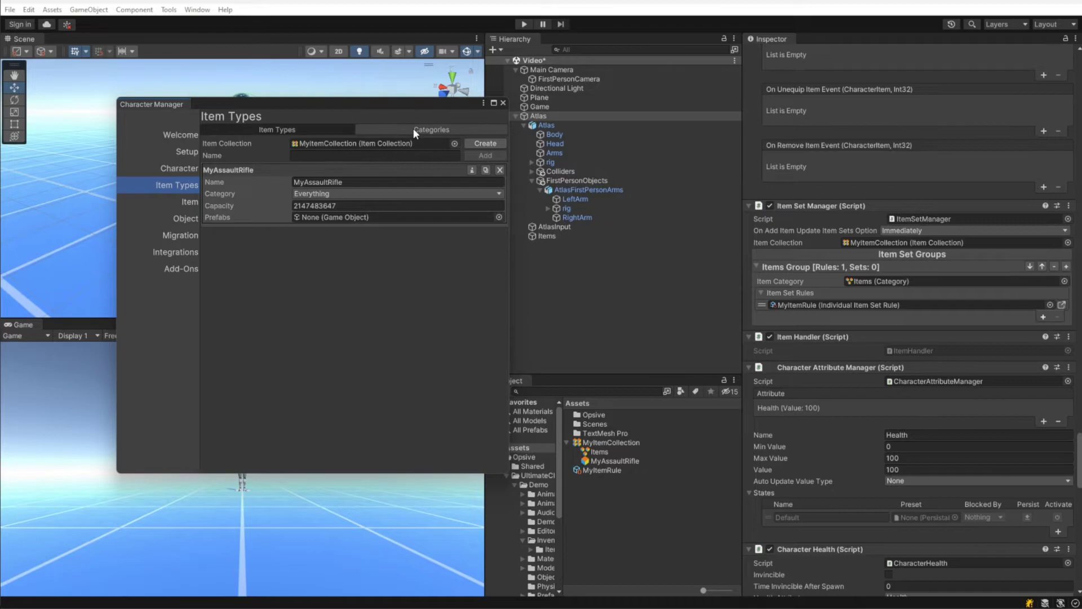
click(324, 193)
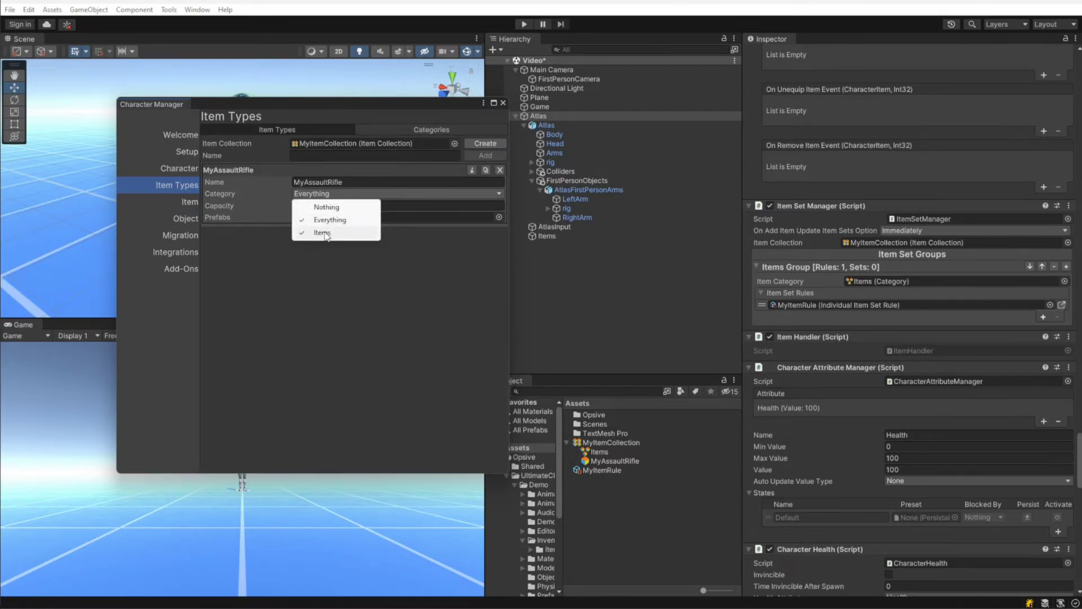
click(322, 327)
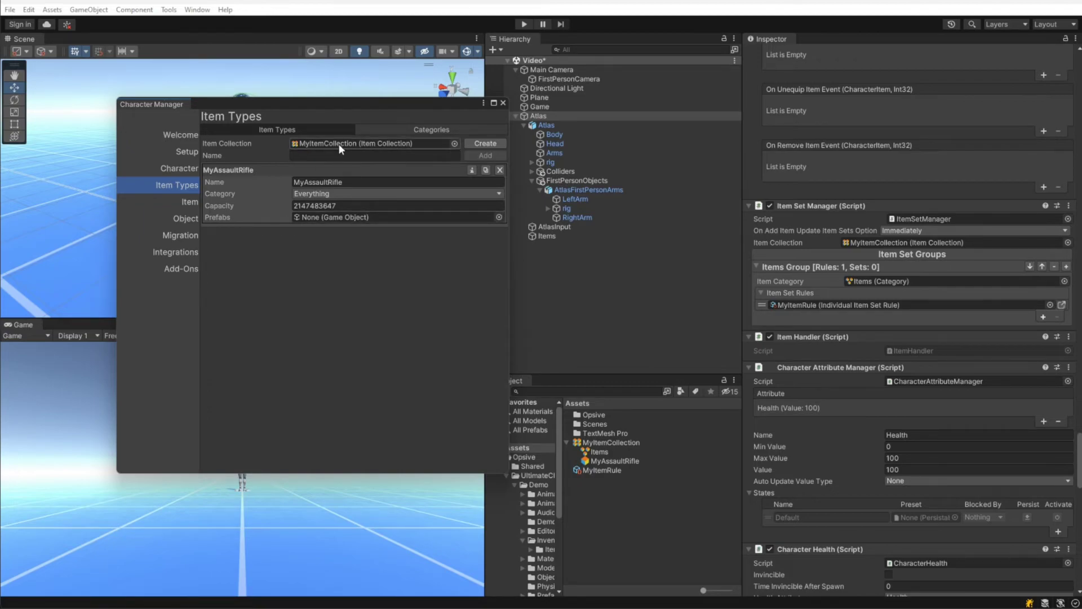
Step: Add a second item type, MyAssaultRifleBullet, and change its category to Nothing
click(366, 154)
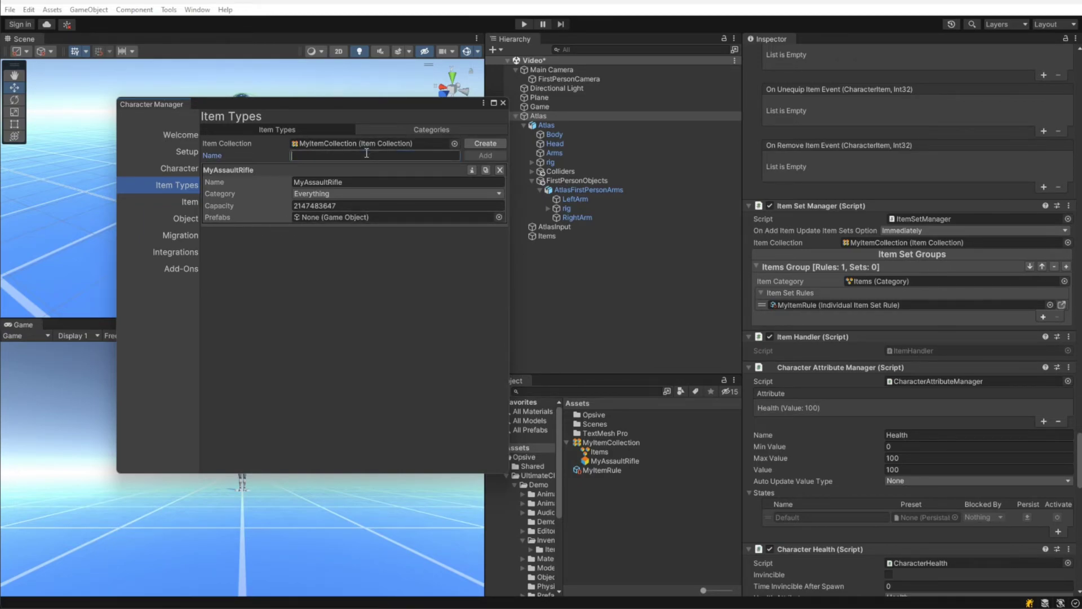
text(MyAssaultRifleB)
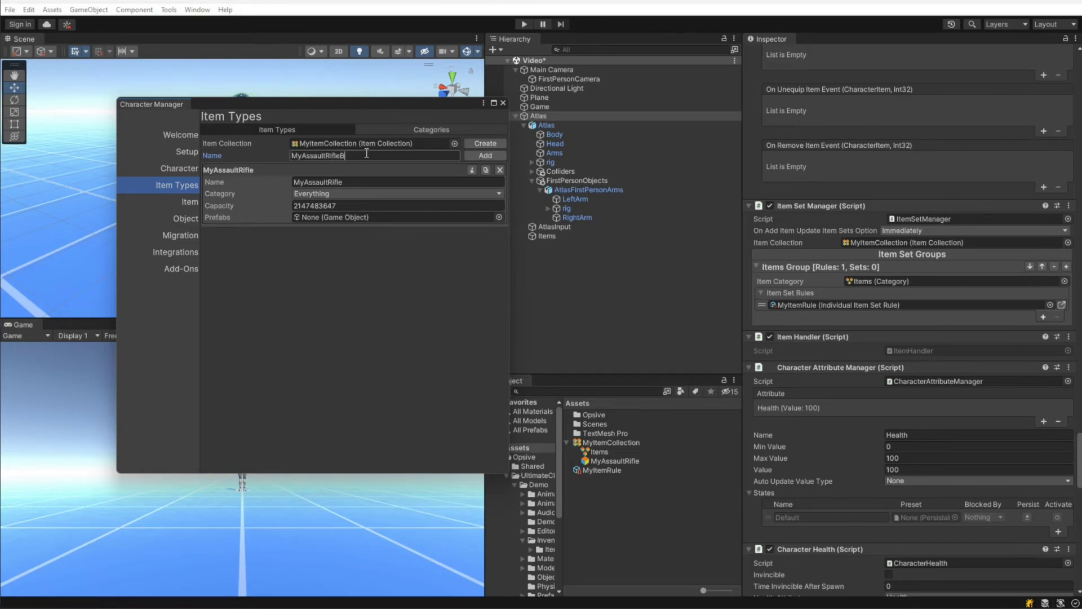
text(ullet)
click(478, 154)
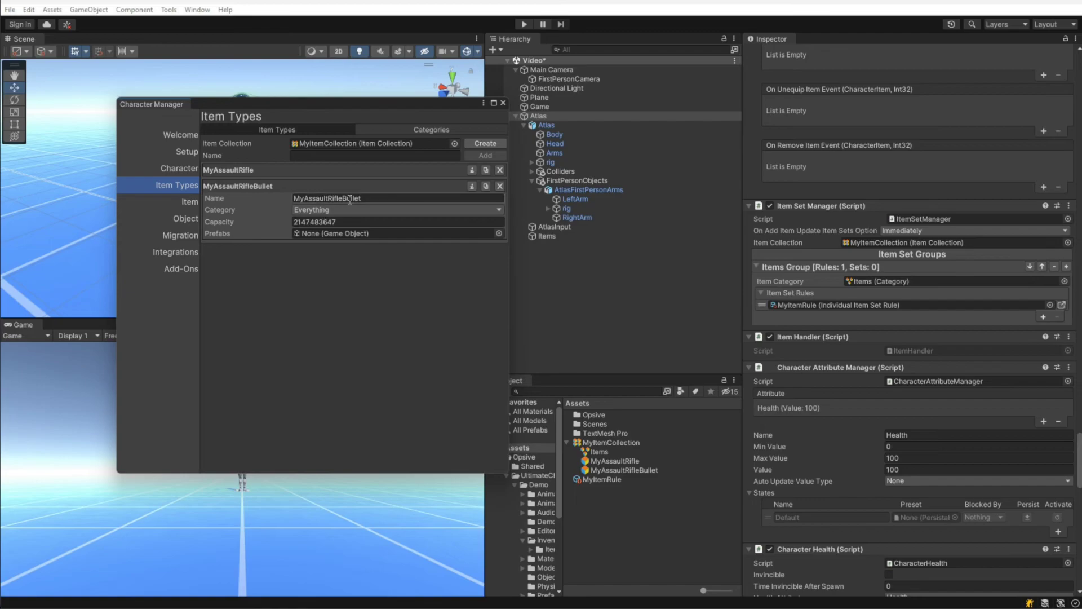
click(303, 210)
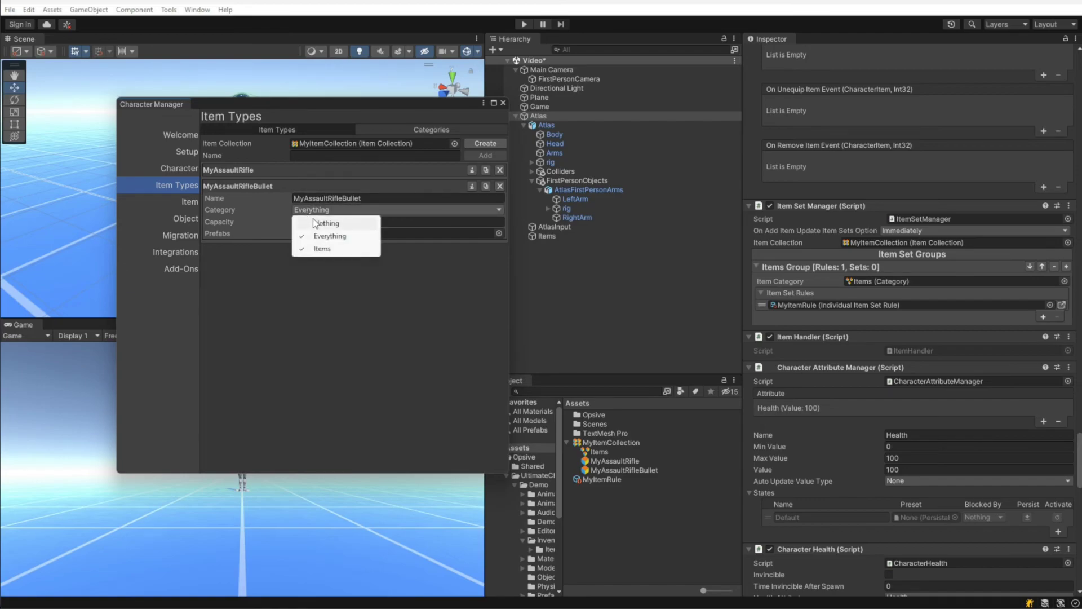
click(317, 223)
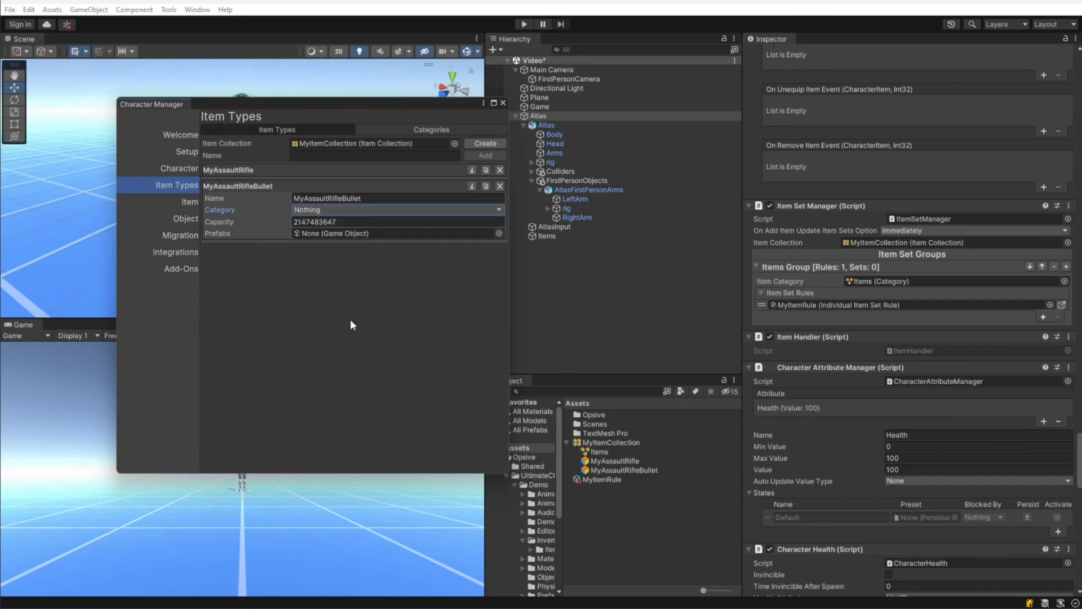